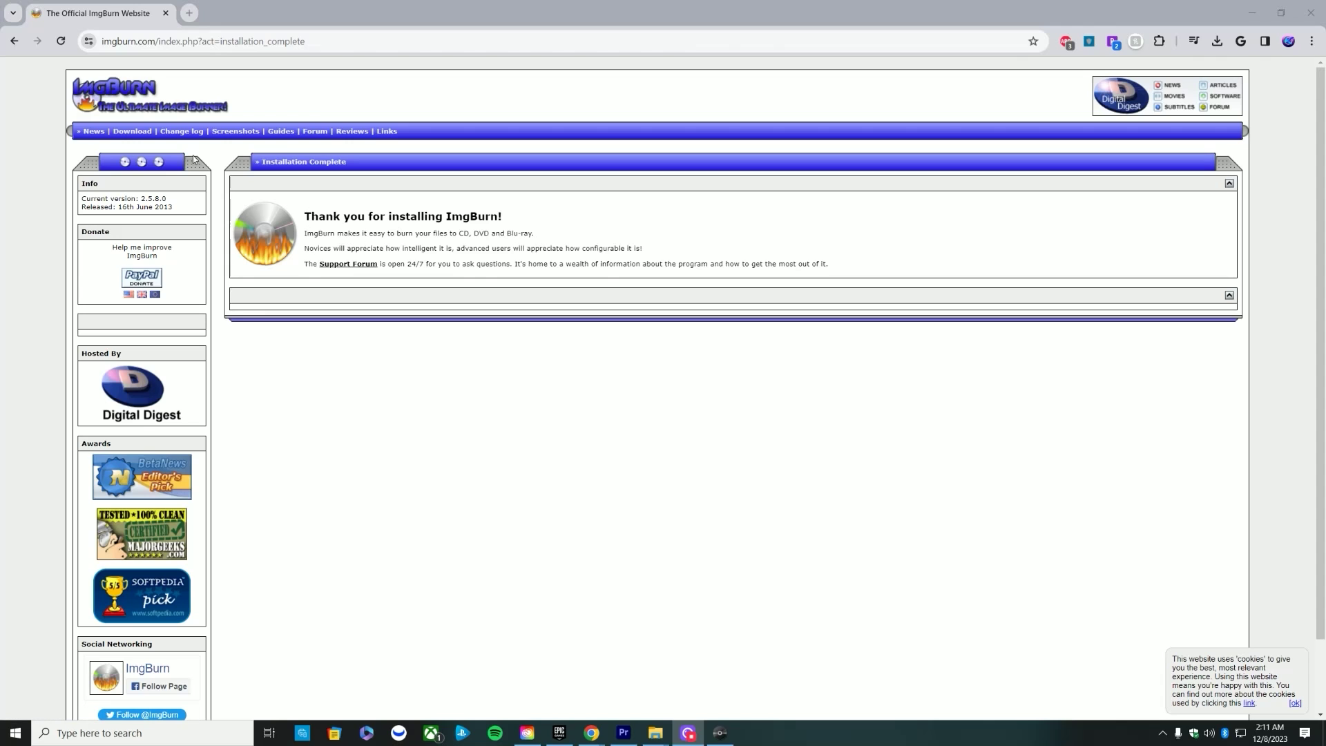
Go to the ImgBurn download page listing the v2.5.8.0 mirrors.
{"action": "left_click", "coordinate": [115, 134]}
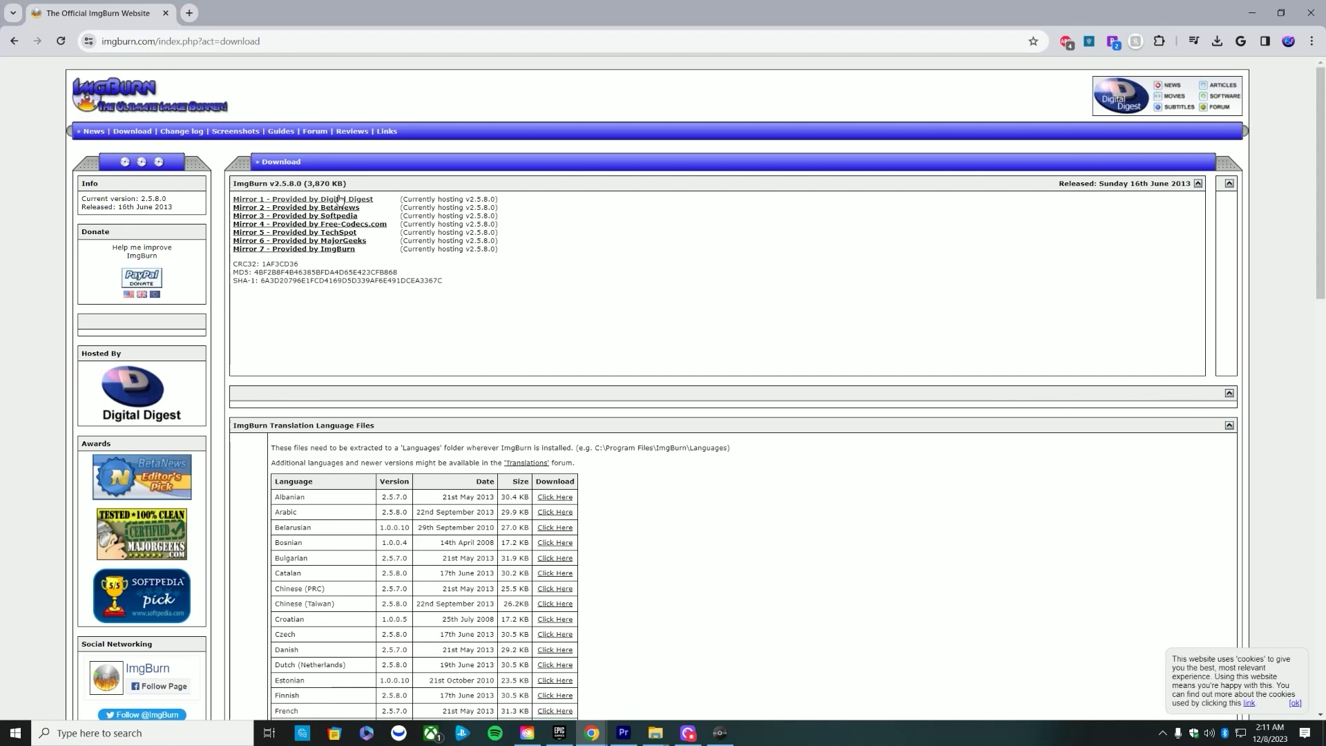
{"action": "scroll", "coordinate": [352, 430], "scroll_direction": "down", "scroll_amount": 10}
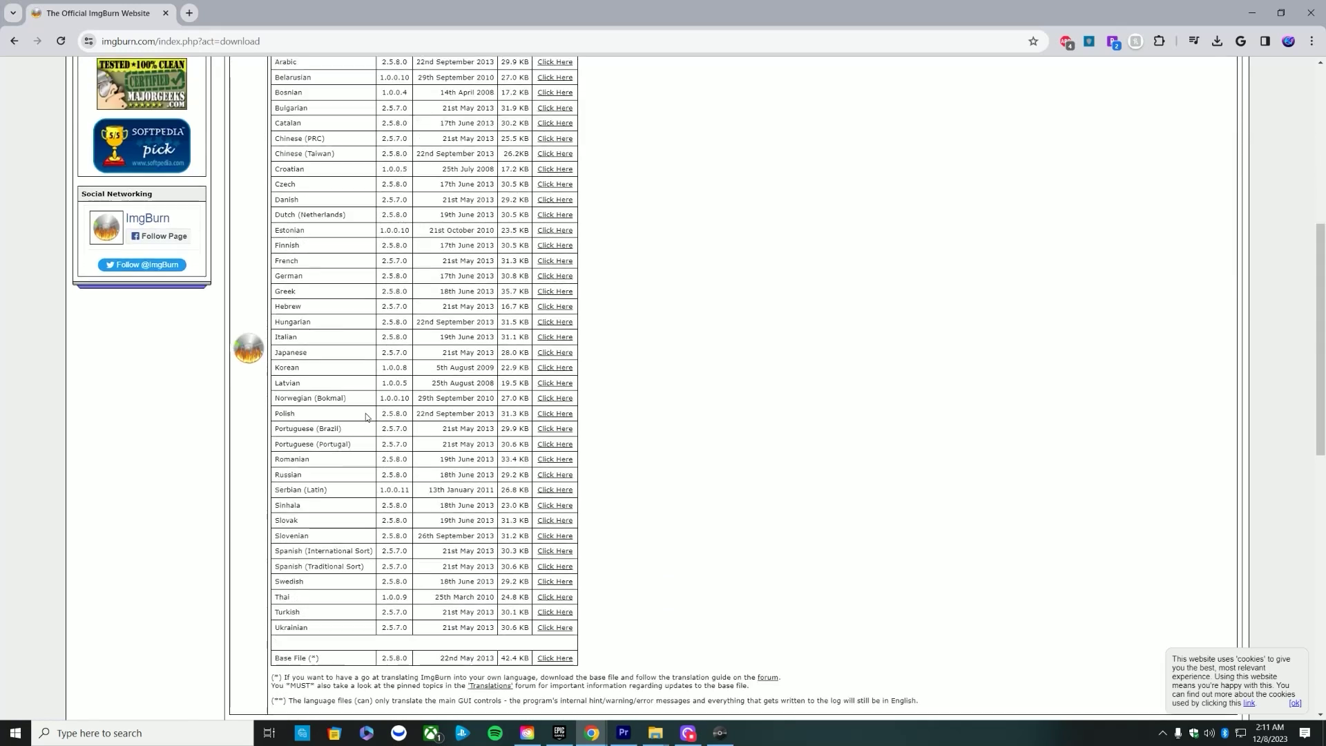
{"action": "scroll", "coordinate": [255, 319], "scroll_direction": "up", "scroll_amount": 10}
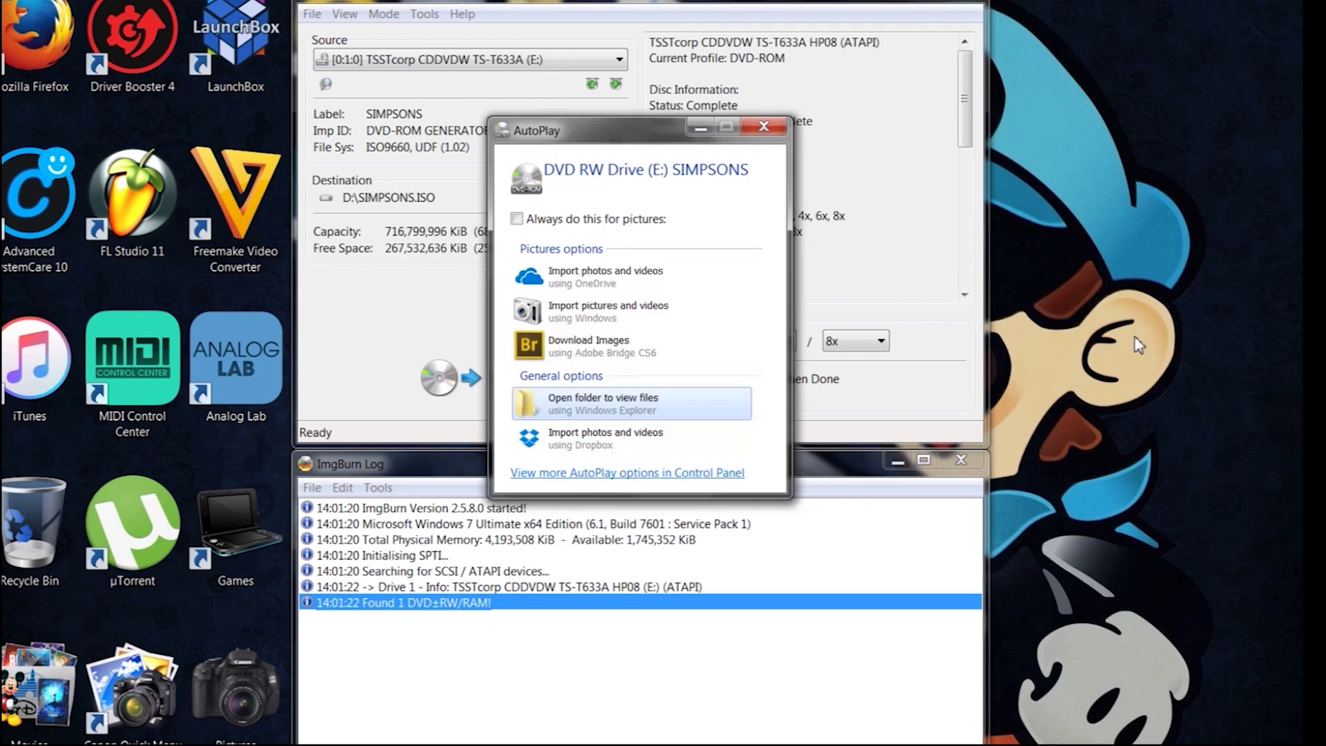
Dismiss AutoPlay and save the image as SIMPSONS.ISO on the Desktop.
{"action": "left_click", "coordinate": [700, 127]}
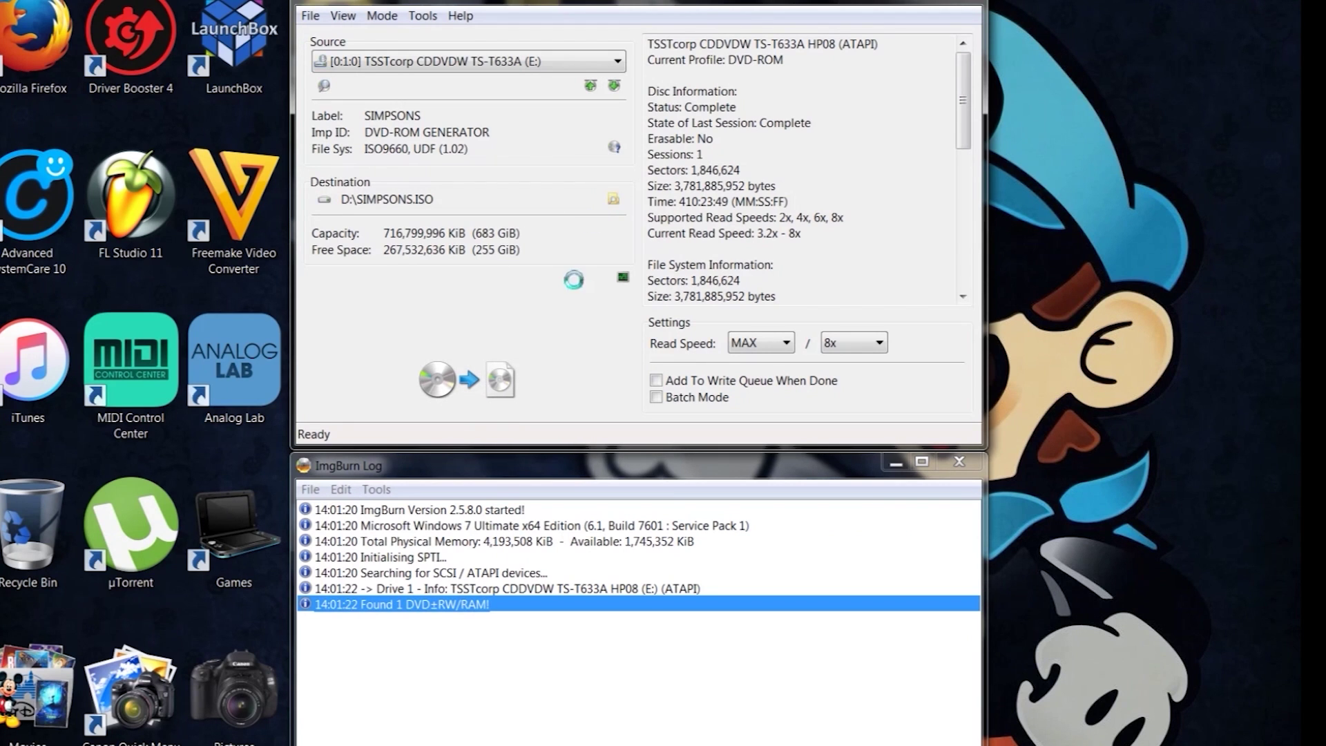
{"action": "scroll", "coordinate": [428, 124], "scroll_direction": "up", "scroll_amount": 4}
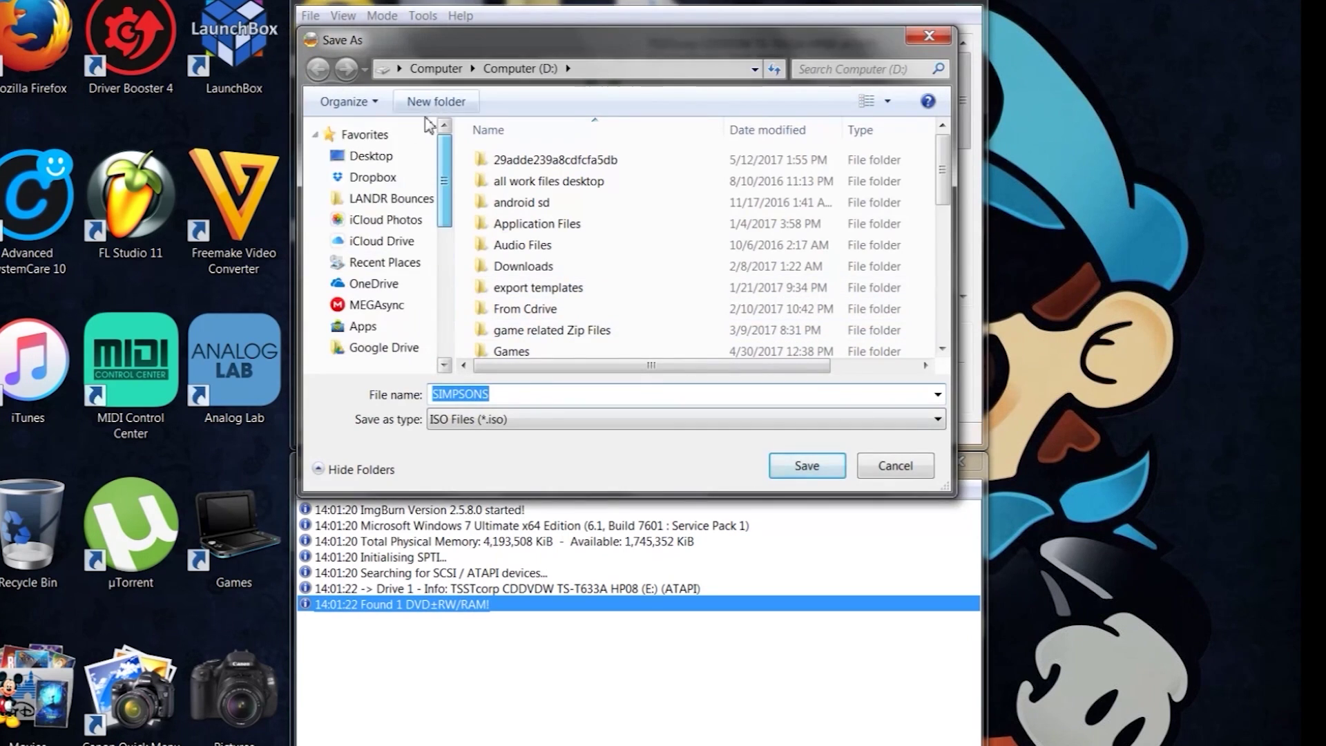
{"action": "left_click", "coordinate": [371, 156]}
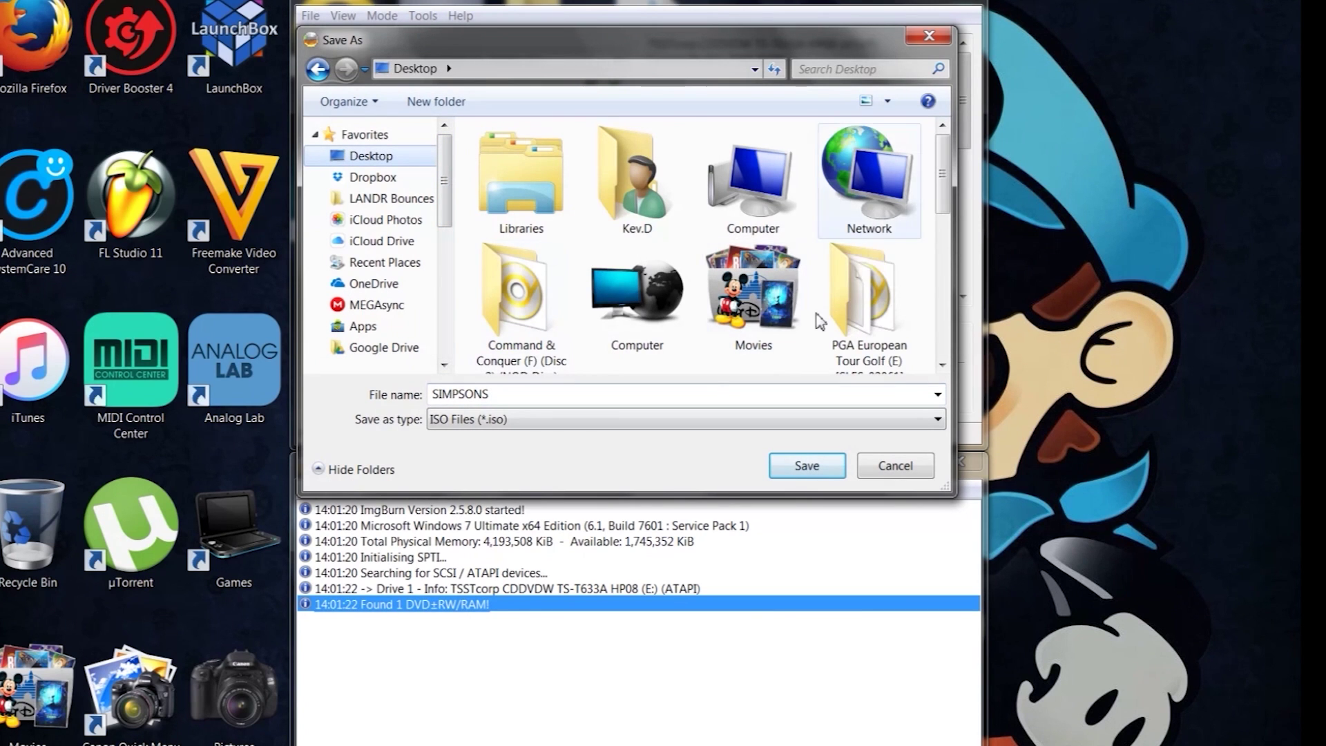
{"action": "left_click", "coordinate": [814, 467]}
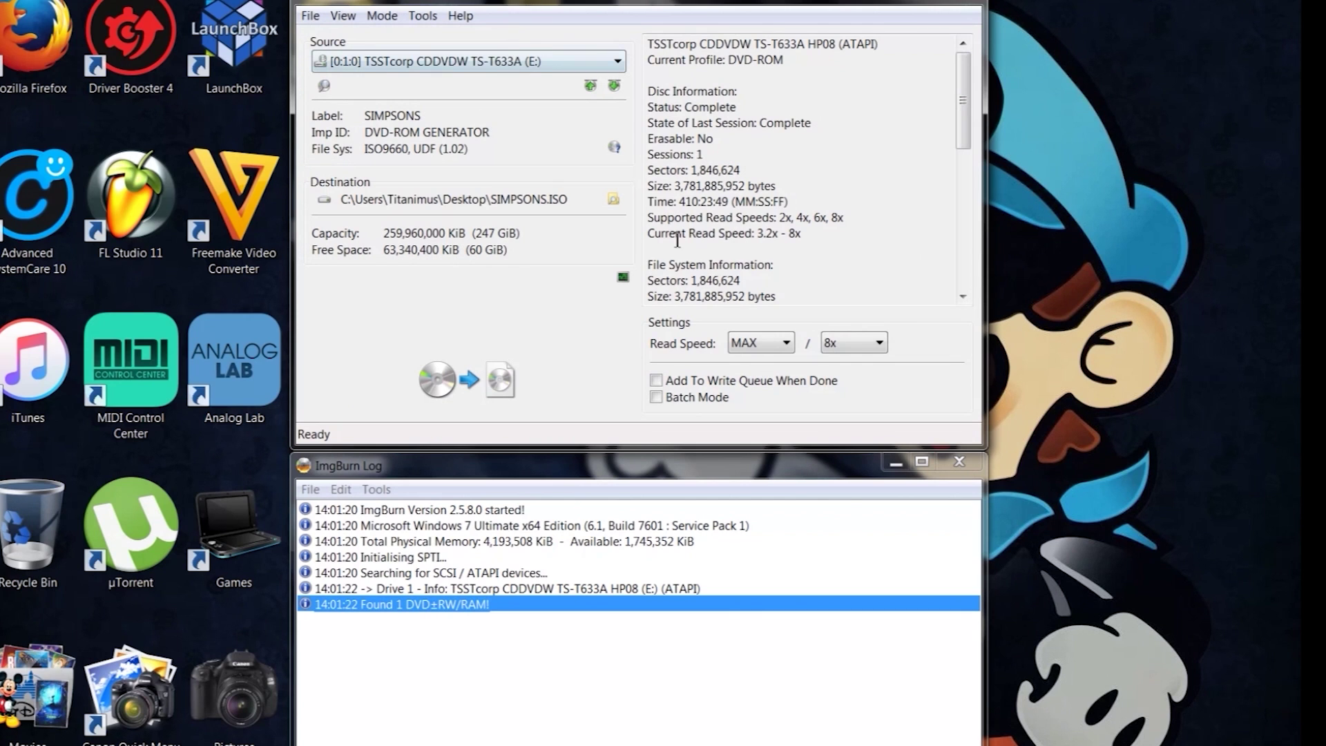
Read the SIMPSONS disc into SIMPSONS.ISO and dismiss the completion message.
{"action": "left_click", "coordinate": [499, 381]}
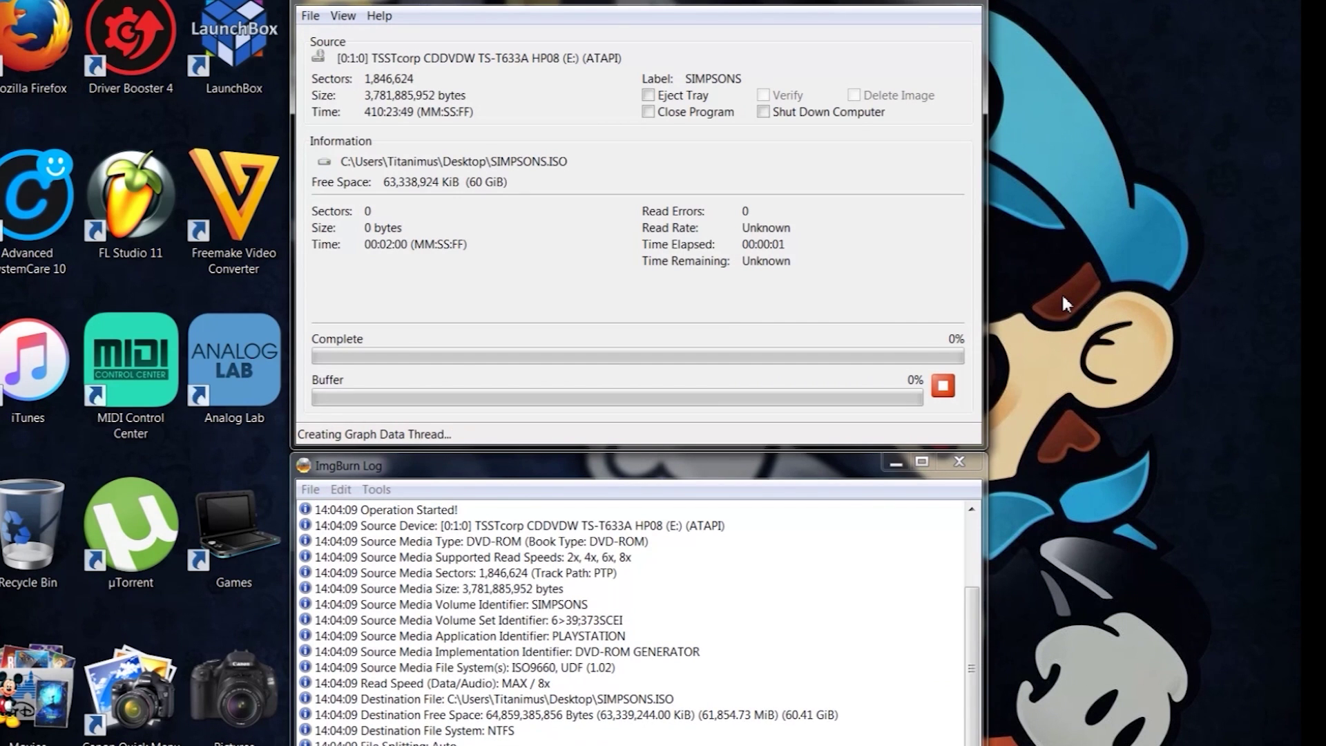
{"action": "left_click_drag", "start_coordinate": [703, 465], "coordinate": [706, 458]}
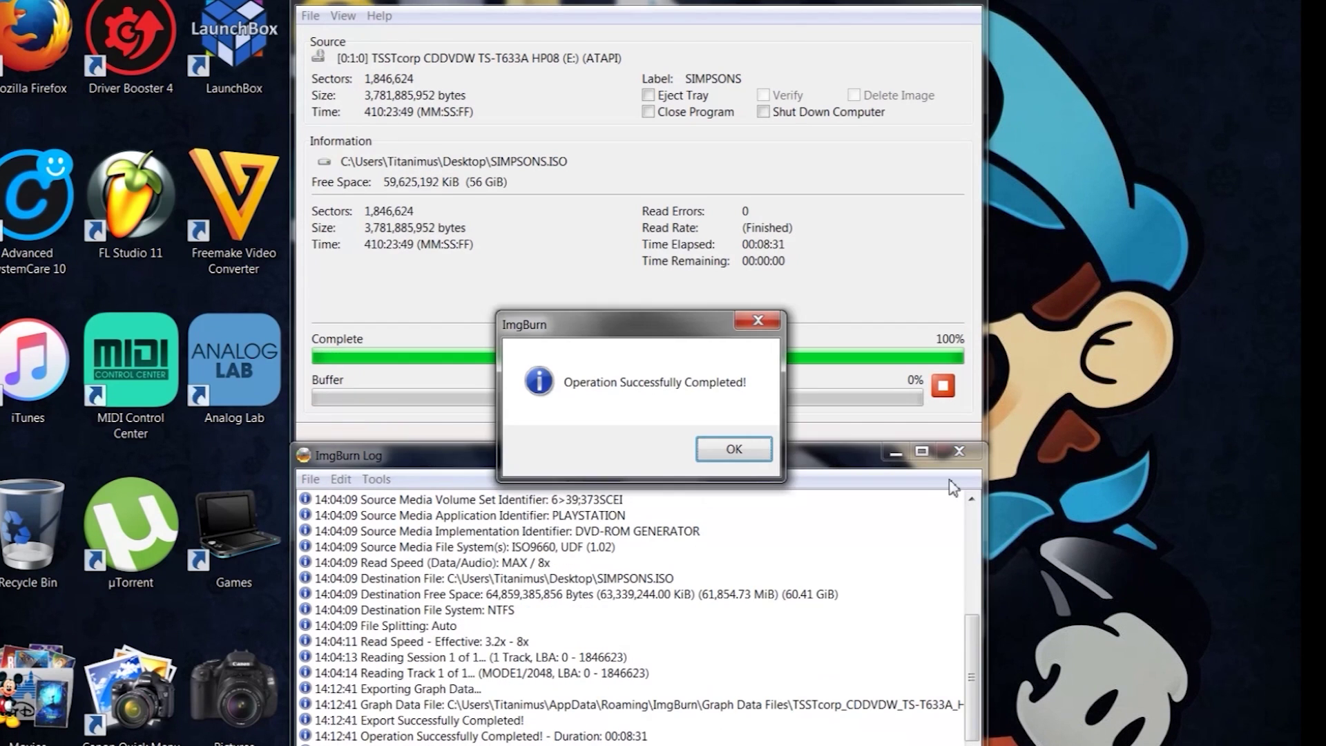
{"action": "left_click", "coordinate": [736, 450]}
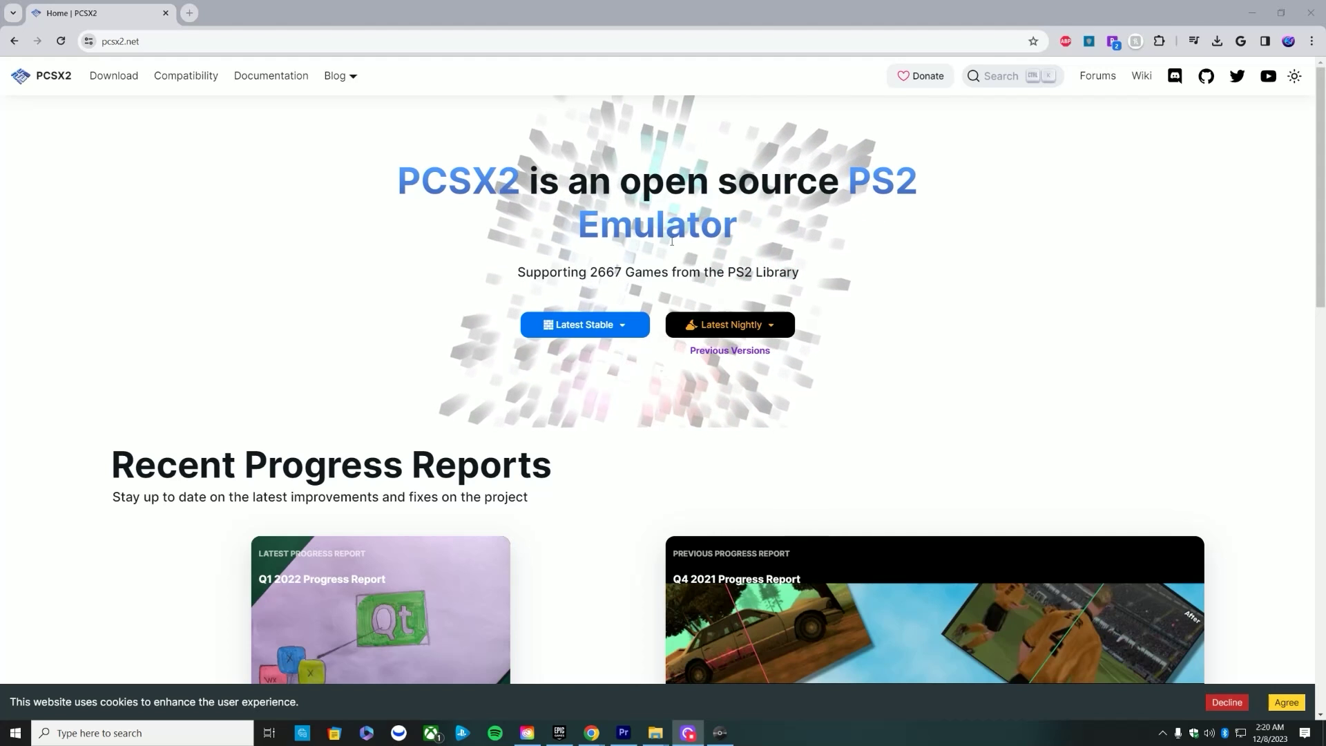
Download the Windows nightly build of PCSX2 from pcsx2.net.
{"action": "left_click", "coordinate": [614, 323]}
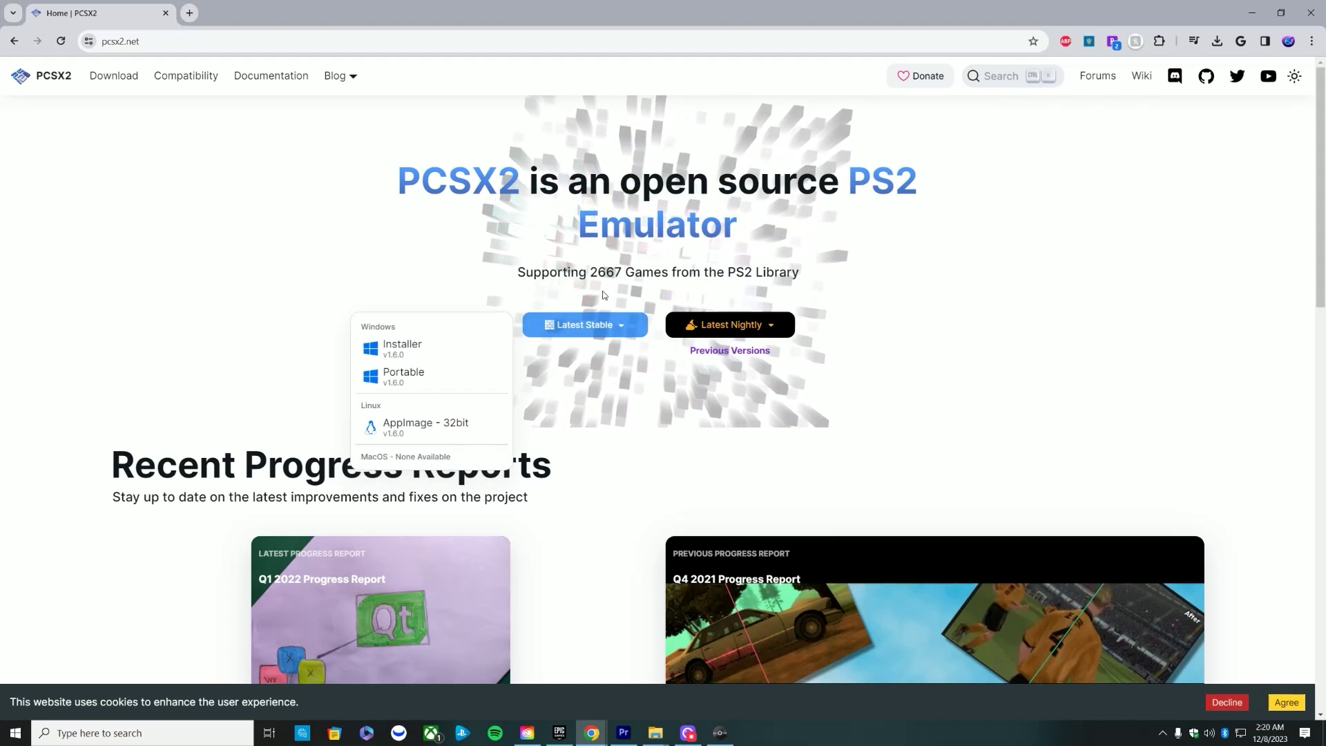
{"action": "left_click", "coordinate": [417, 288]}
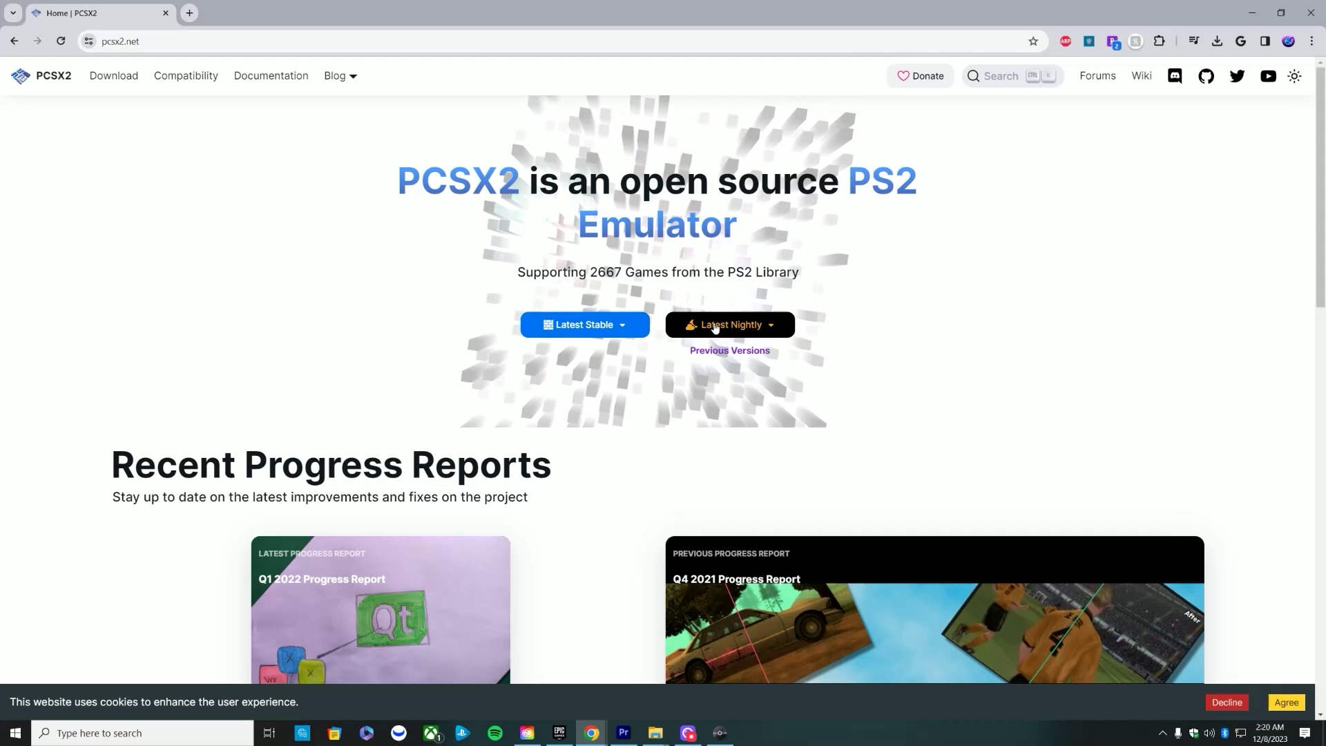
{"action": "left_click", "coordinate": [757, 332]}
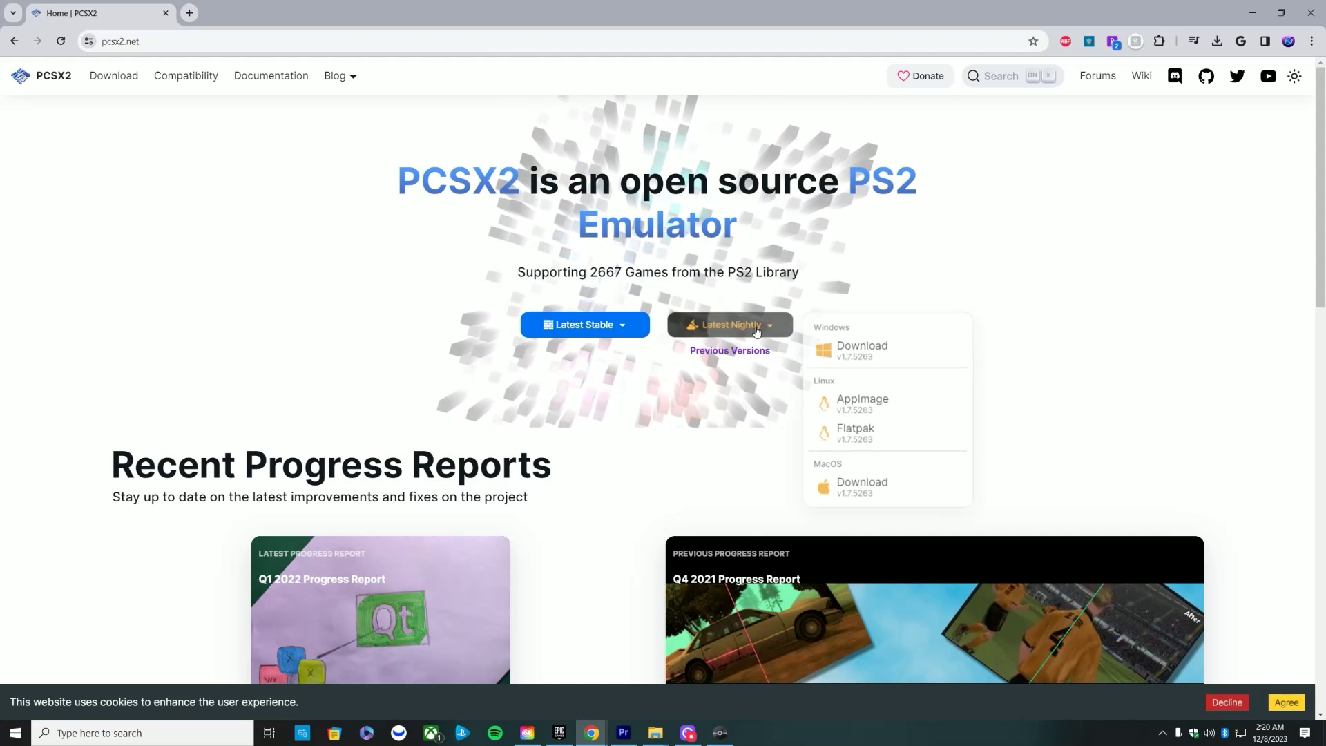
{"action": "left_click", "coordinate": [867, 338]}
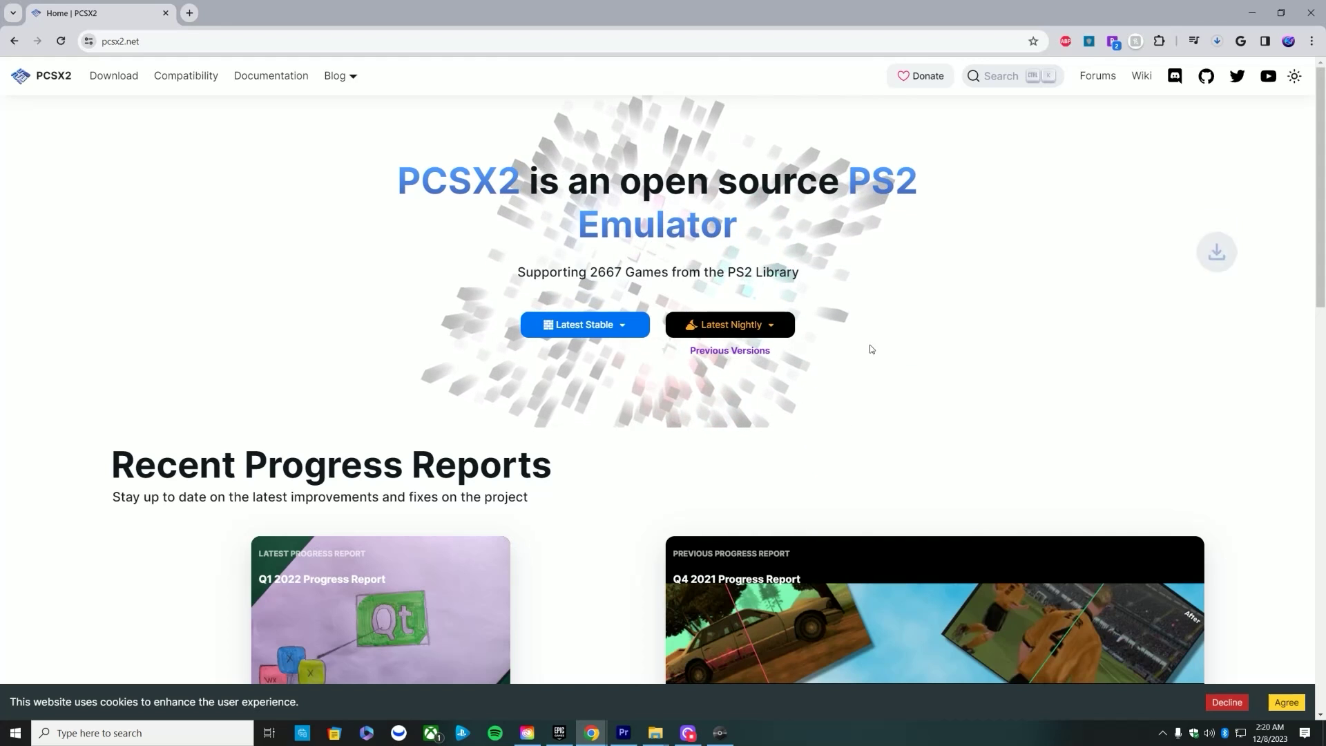
Open pcsx2-v1.7.5263-windows-x64-Qt.7z in WinRAR, dismiss the licence reminder, and select pcsx2-qt.exe.
{"action": "scroll", "coordinate": [1217, 184], "scroll_direction": "down", "scroll_amount": 7}
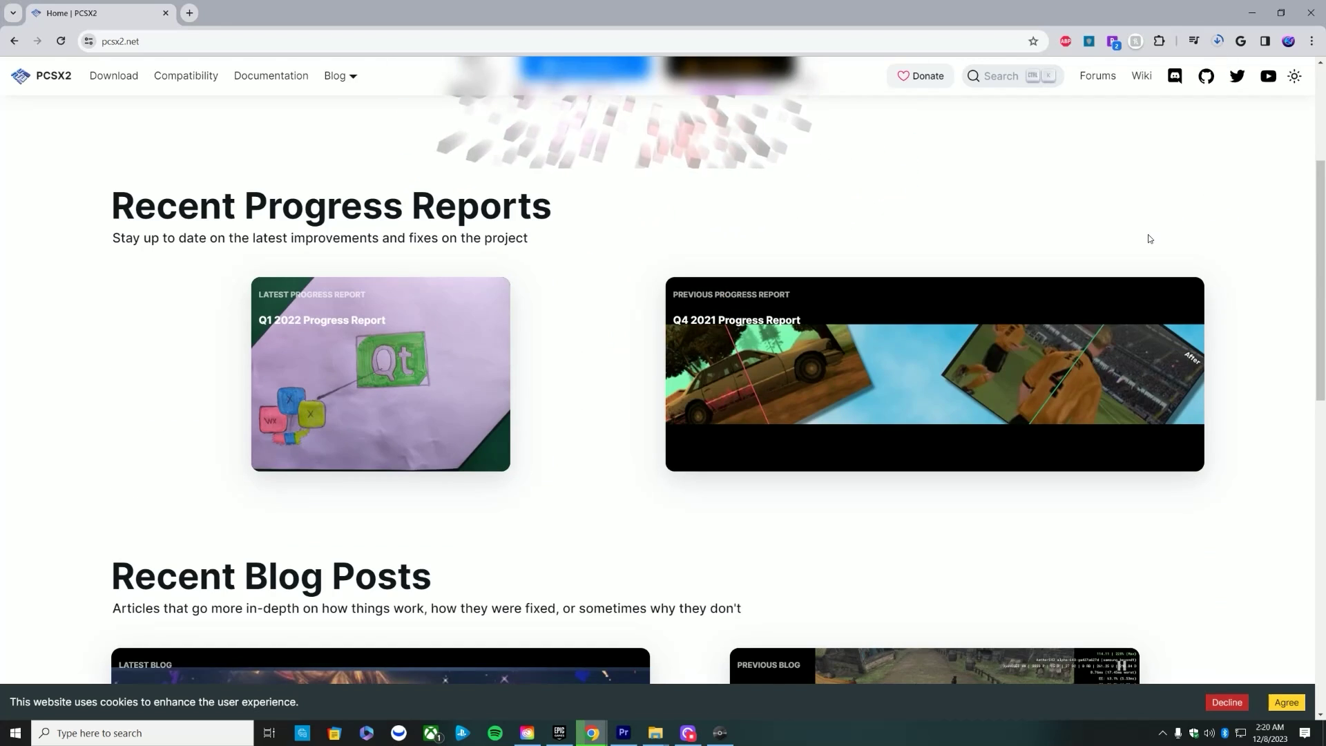
{"action": "scroll", "coordinate": [1149, 238], "scroll_direction": "down", "scroll_amount": 5}
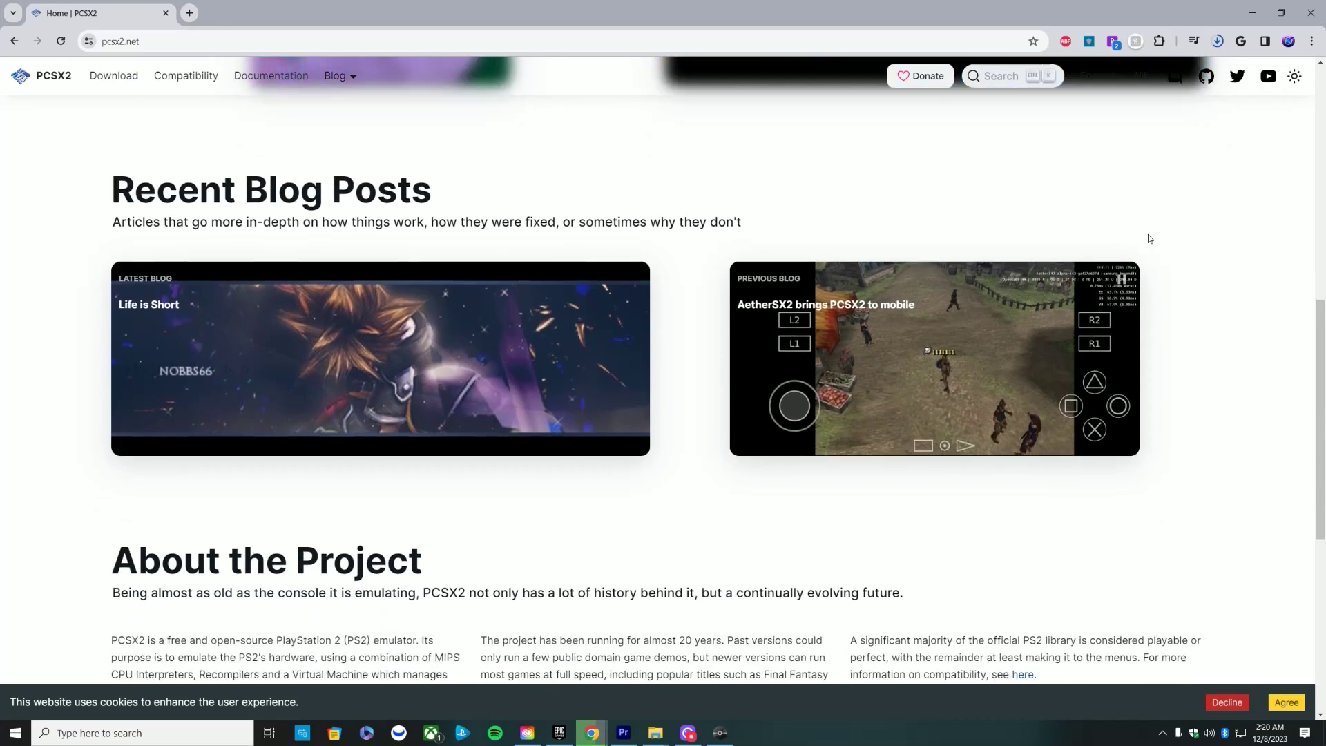
{"action": "scroll", "coordinate": [1200, 230], "scroll_direction": "down", "scroll_amount": 4}
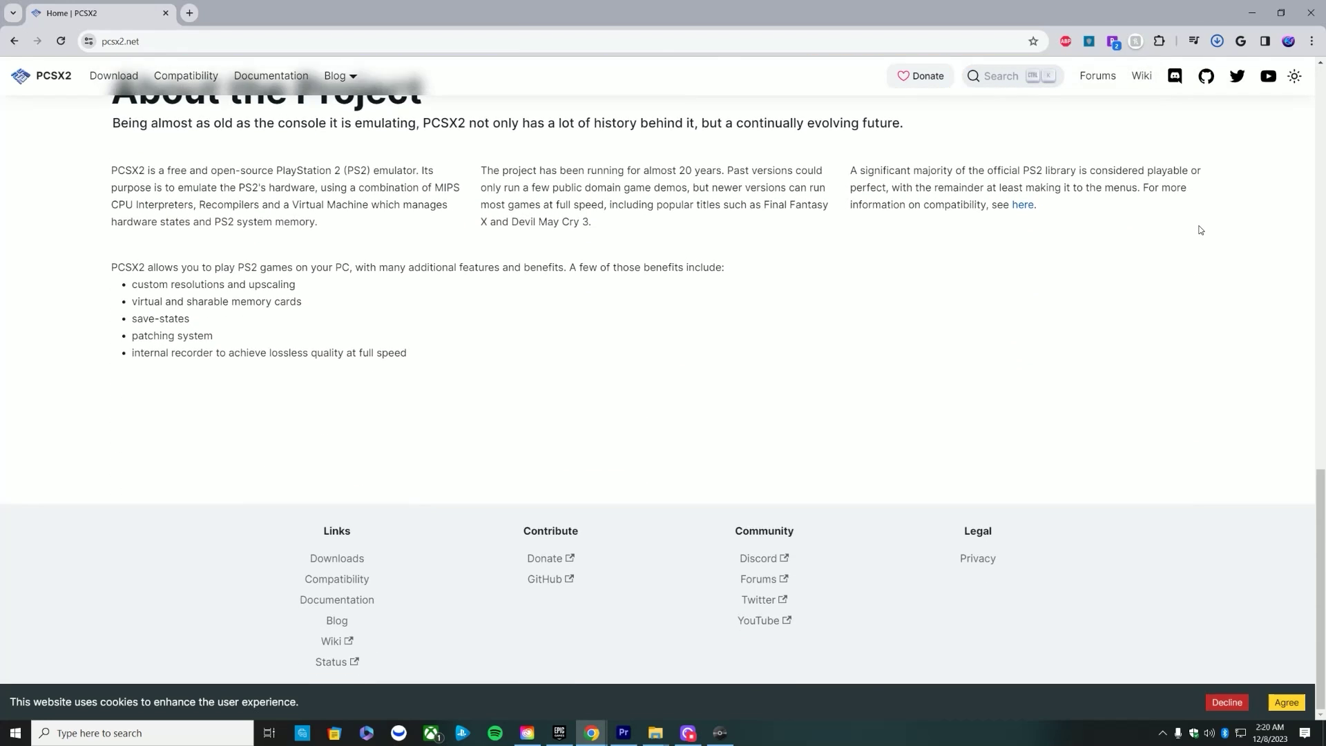
{"action": "scroll", "coordinate": [1200, 230], "scroll_direction": "up", "scroll_amount": 9}
{"action": "scroll", "coordinate": [1199, 230], "scroll_direction": "up", "scroll_amount": 7}
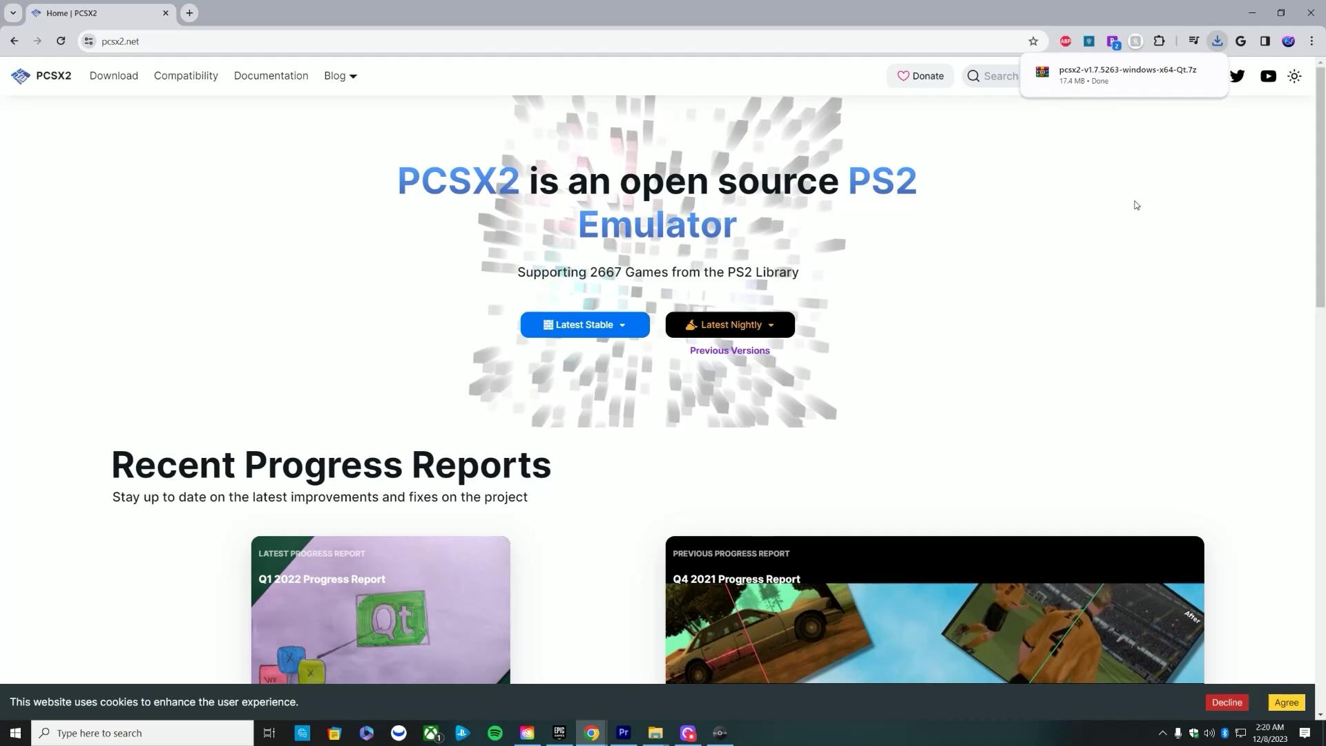
{"action": "left_click", "coordinate": [1144, 81]}
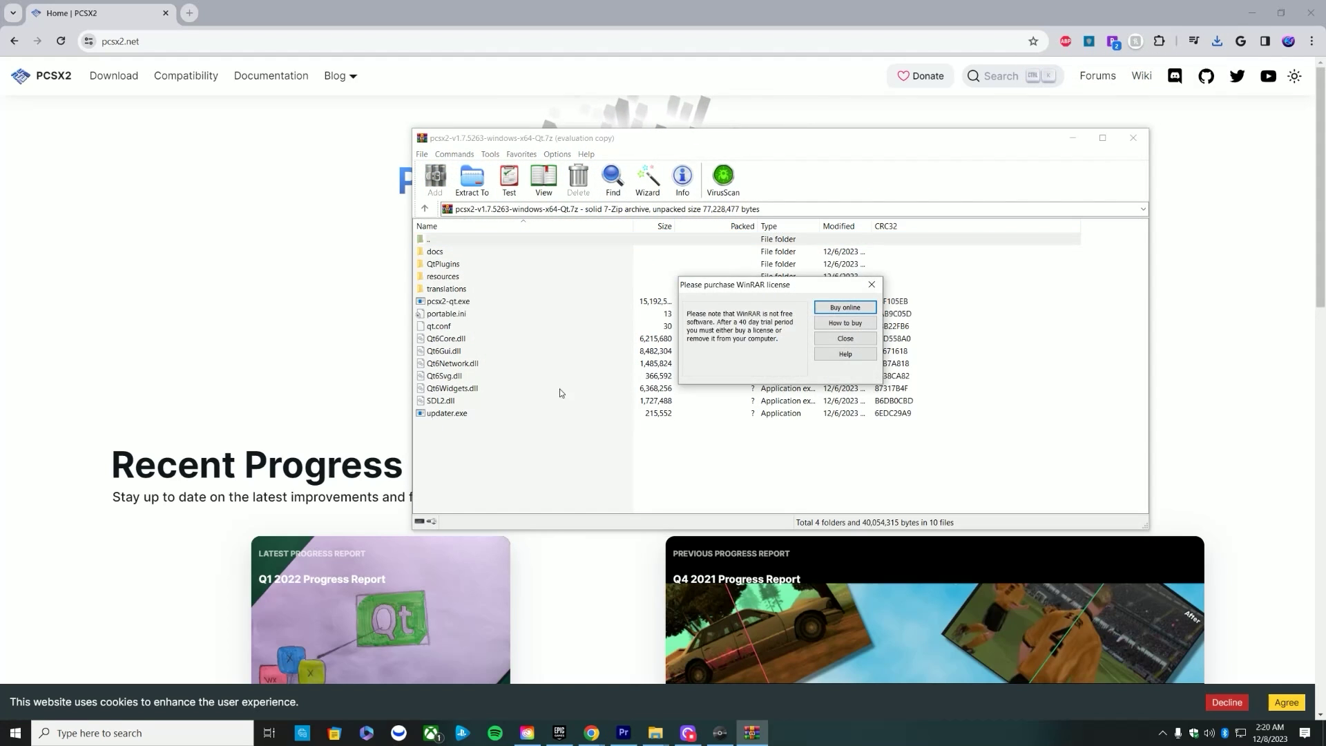
{"action": "left_click", "coordinate": [872, 285]}
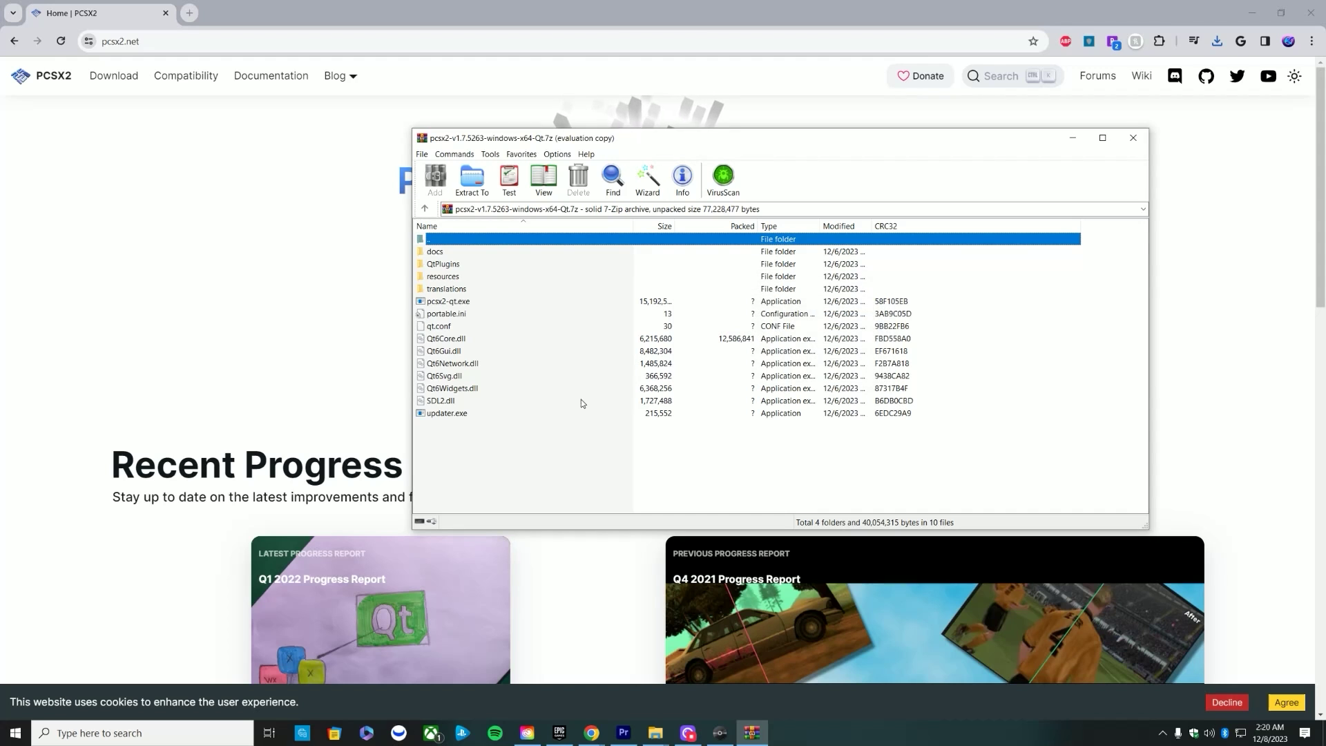
{"action": "left_click", "coordinate": [440, 303]}
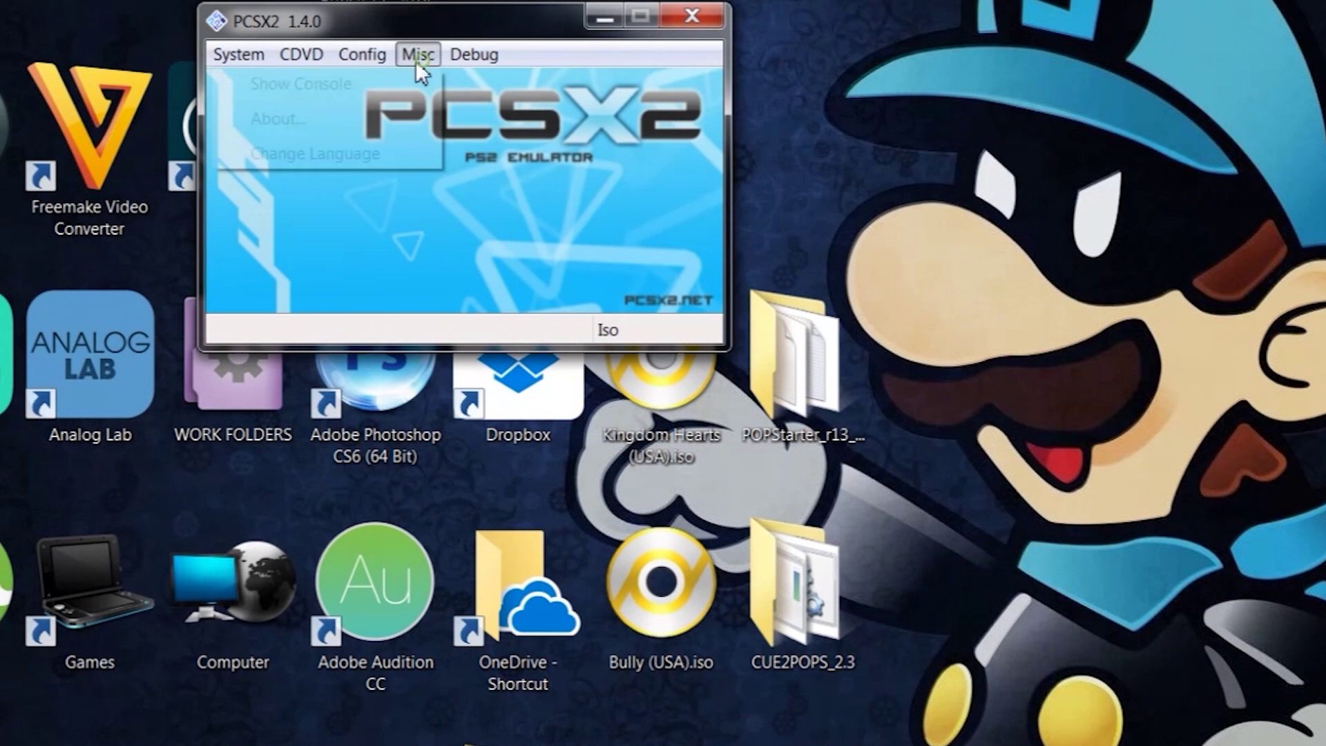
Confirm the Plugin/BIOS Selector uses the USA v01.60 BIOS and CDVD is on Iso.
{"action": "left_click", "coordinate": [358, 63]}
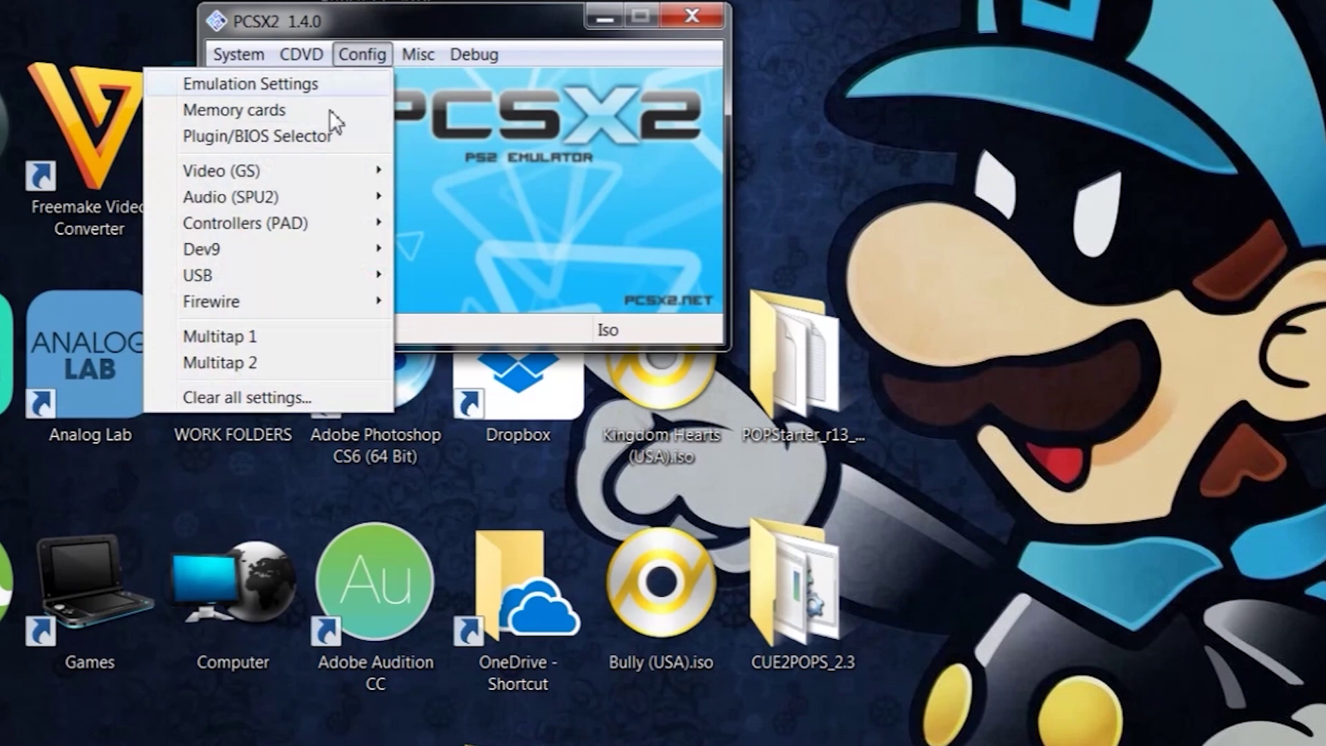
{"action": "left_click", "coordinate": [327, 138]}
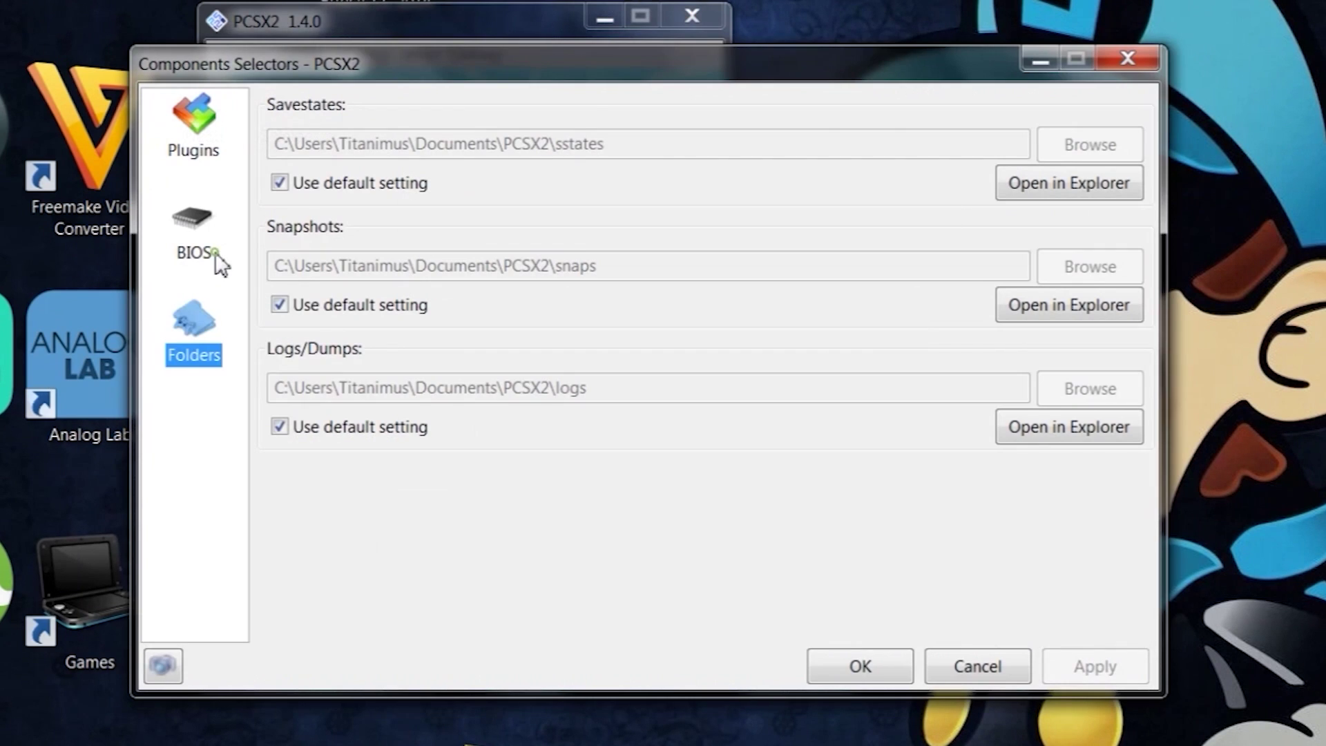
{"action": "left_click", "coordinate": [190, 232]}
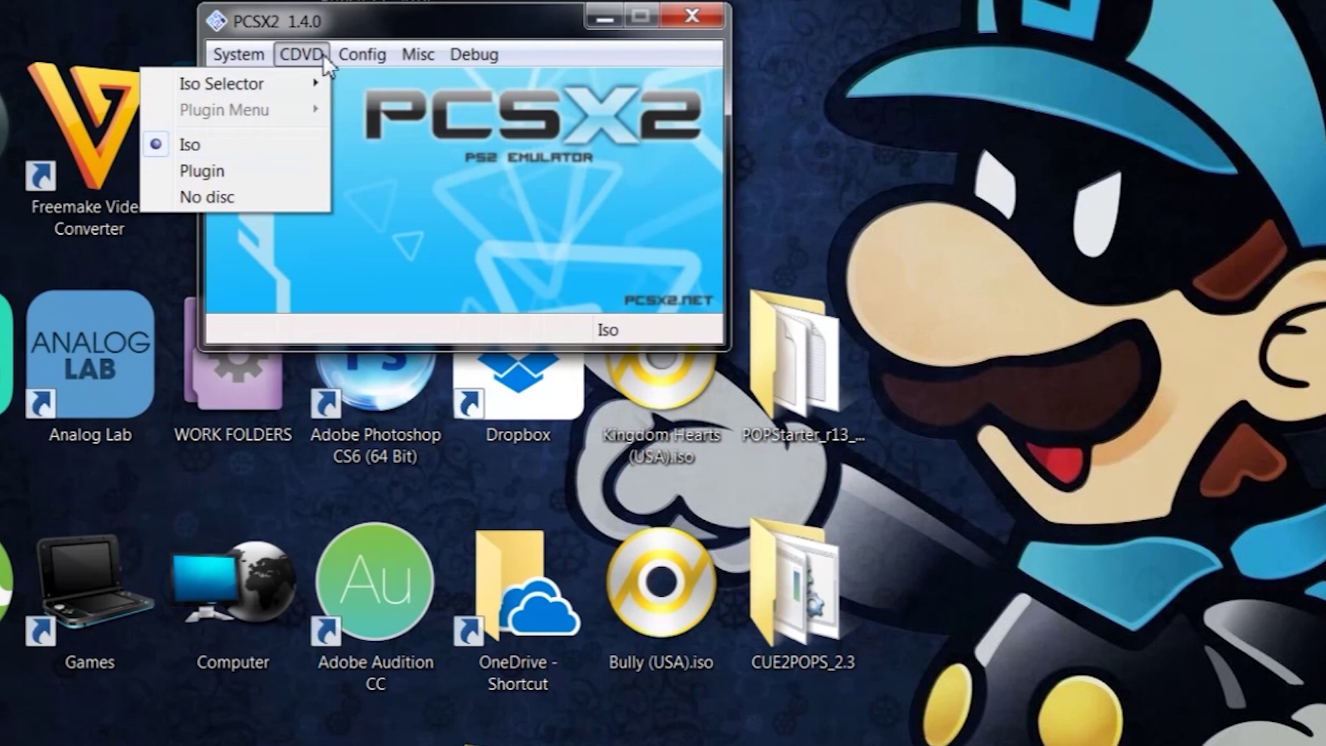
{"action": "mouse_move", "coordinate": [315, 83]}
{"action": "mouse_move", "coordinate": [242, 61]}
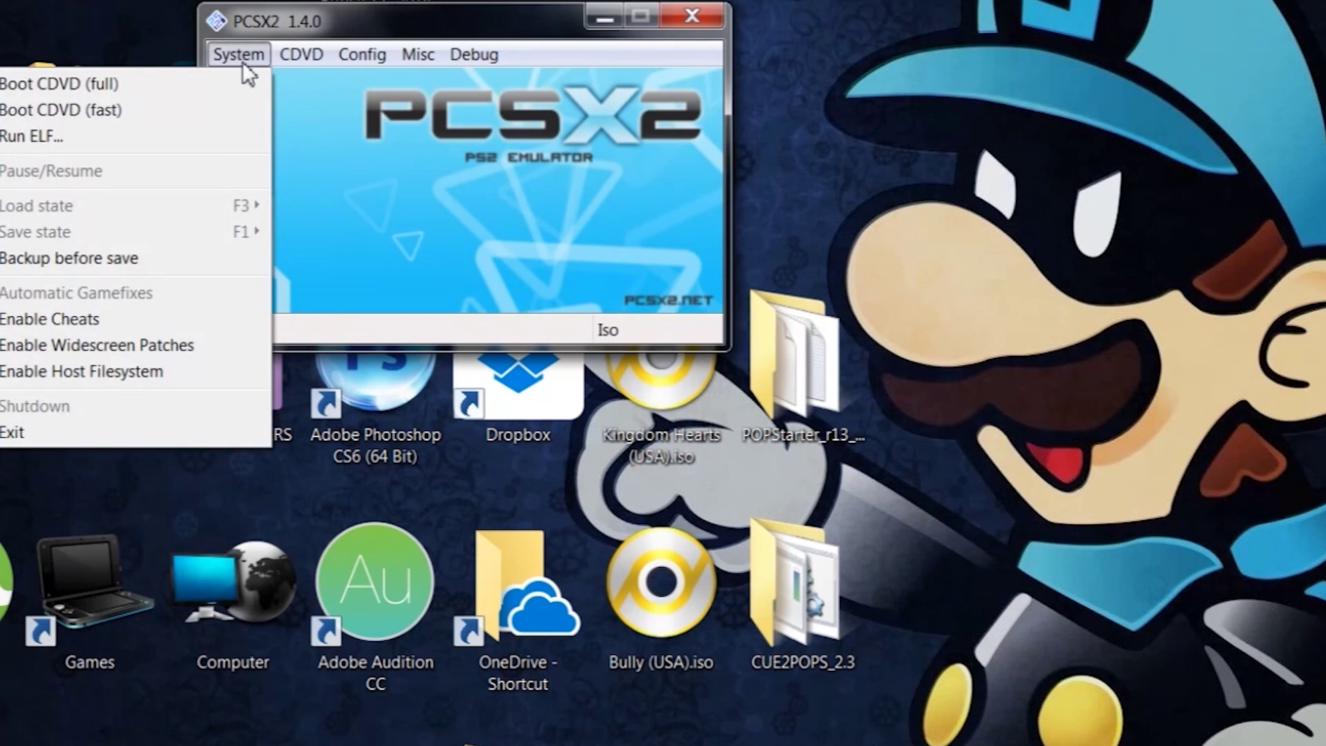
Boot CDVD (full) from SIMPSONS.ISO on the Desktop.
{"action": "left_click", "coordinate": [172, 88]}
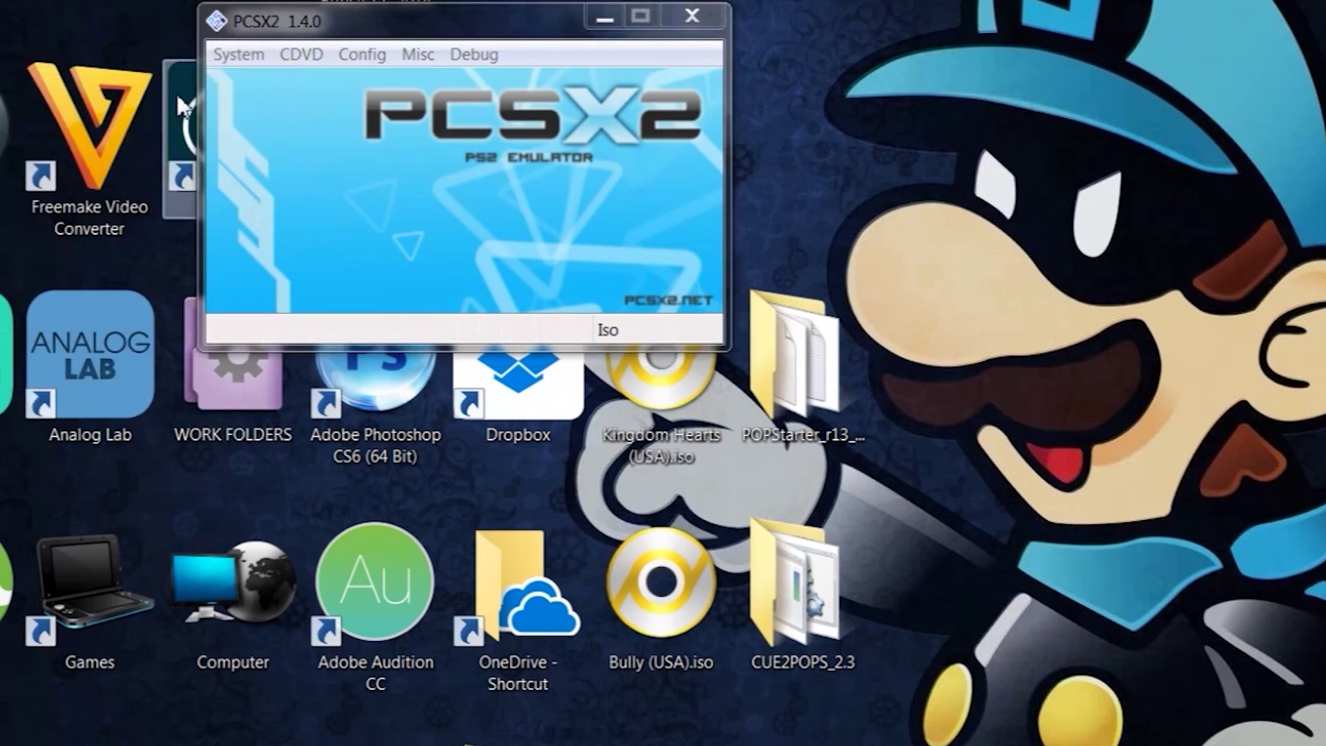
{"action": "scroll", "coordinate": [438, 293], "scroll_direction": "up", "scroll_amount": 3}
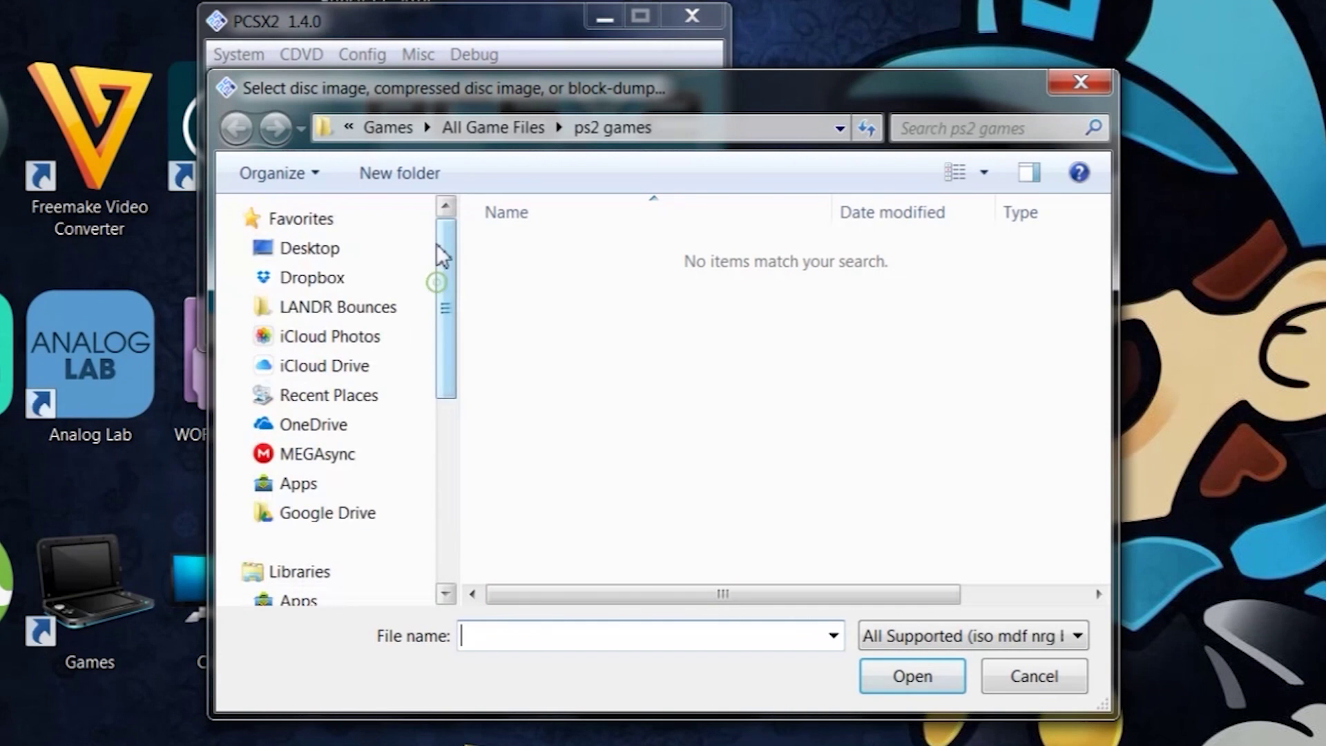
{"action": "left_click", "coordinate": [432, 247]}
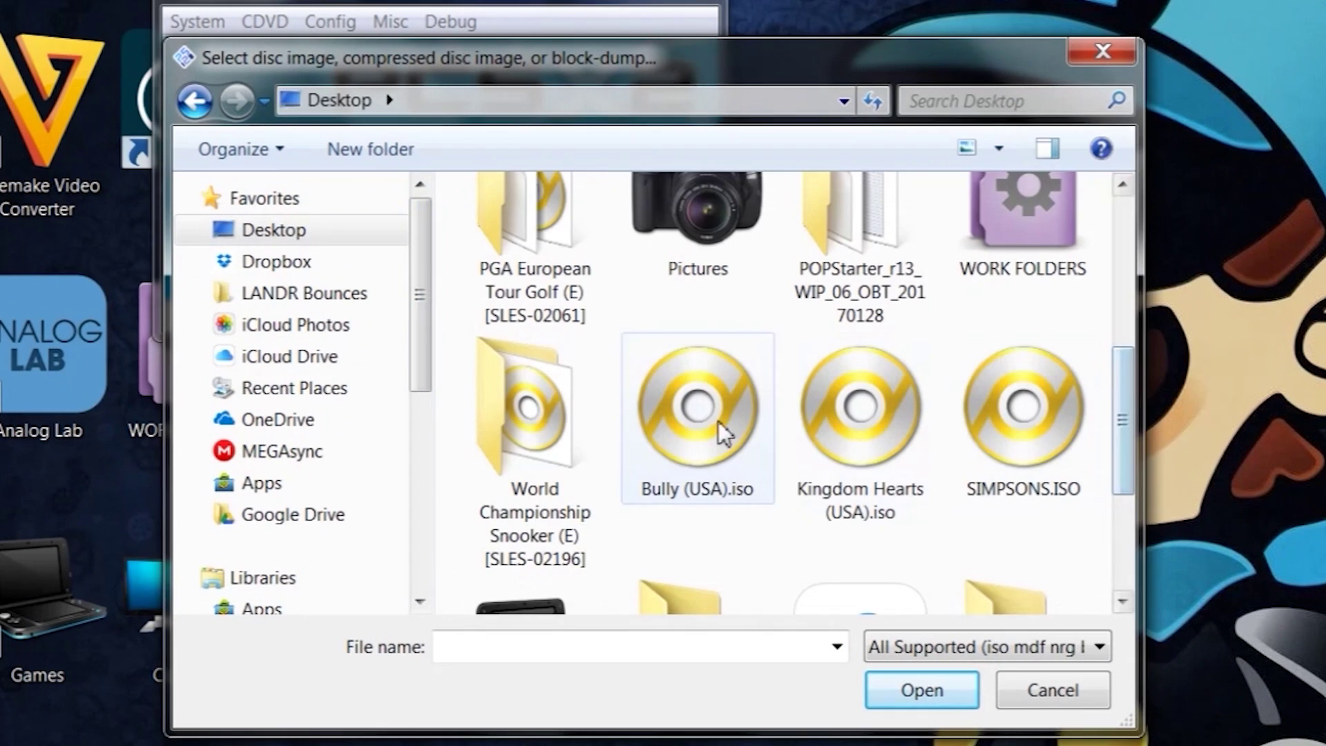
{"action": "left_click", "coordinate": [1006, 420]}
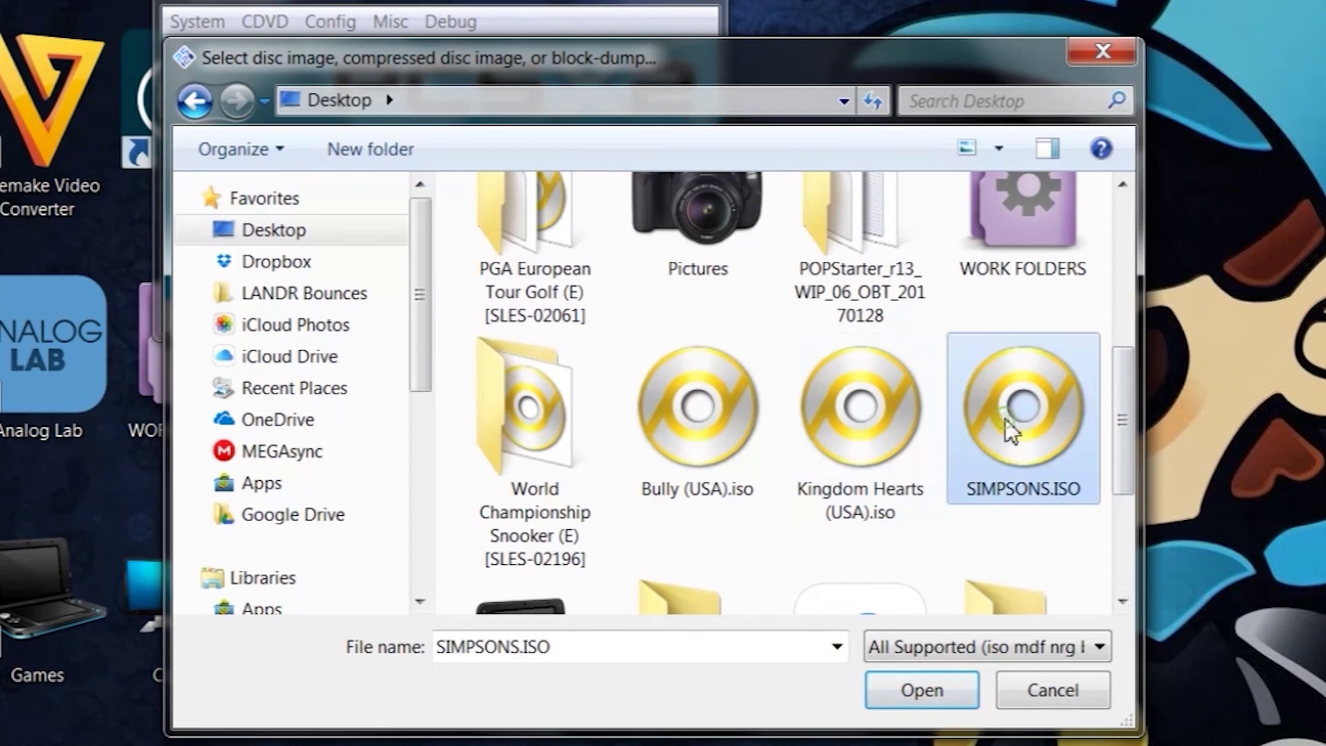
{"action": "double_click", "coordinate": [1009, 417]}
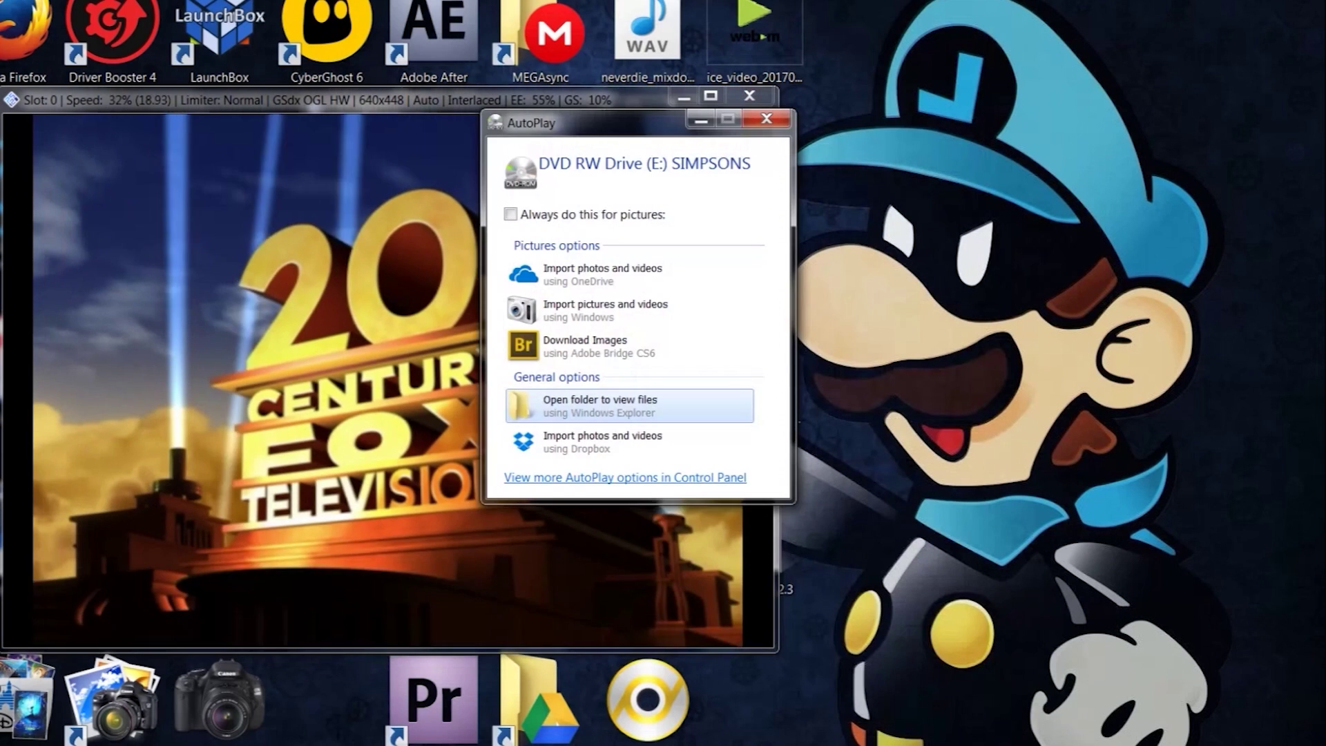
Clear the AutoPlay prompt and main window, then raise and enlarge the game window.
{"action": "left_click", "coordinate": [767, 118]}
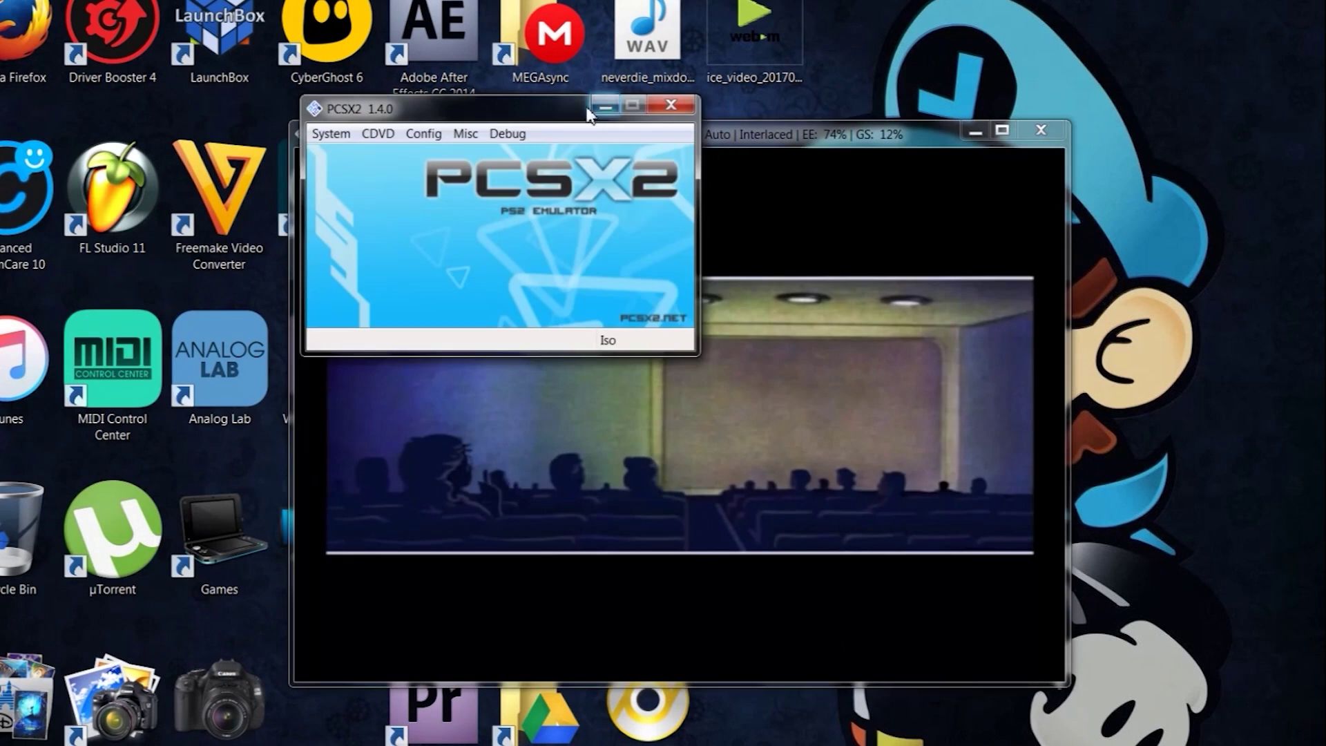
{"action": "left_click", "coordinate": [611, 108]}
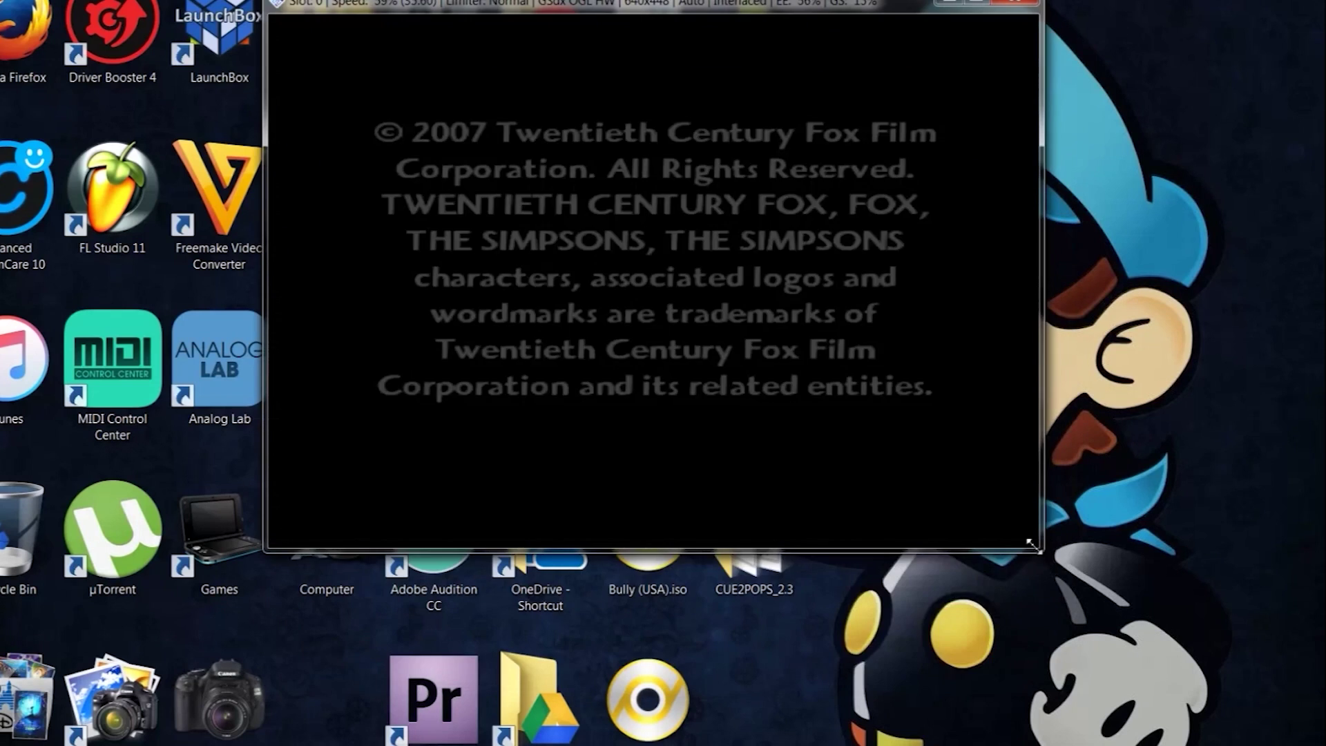
{"action": "left_click_drag", "start_coordinate": [1038, 544], "coordinate": [1129, 549]}
{"action": "left_click_drag", "start_coordinate": [809, 555], "coordinate": [849, 699]}
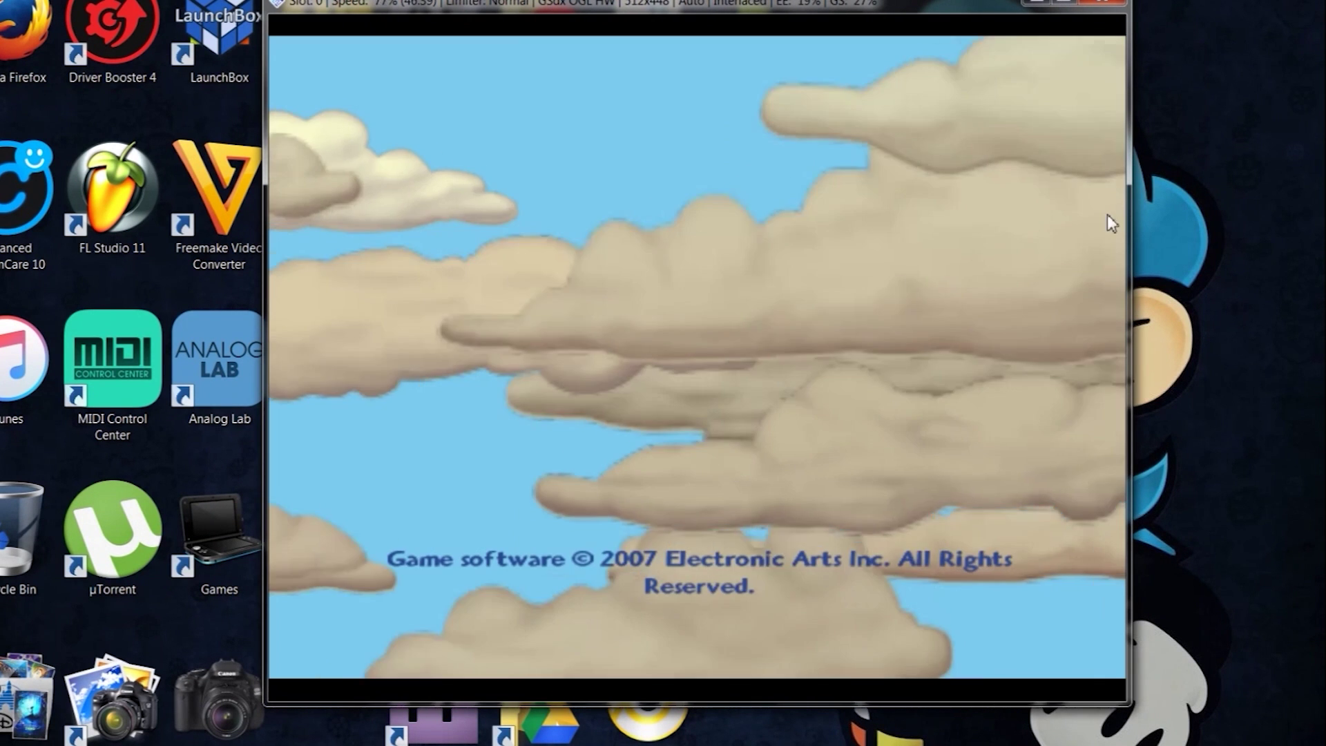